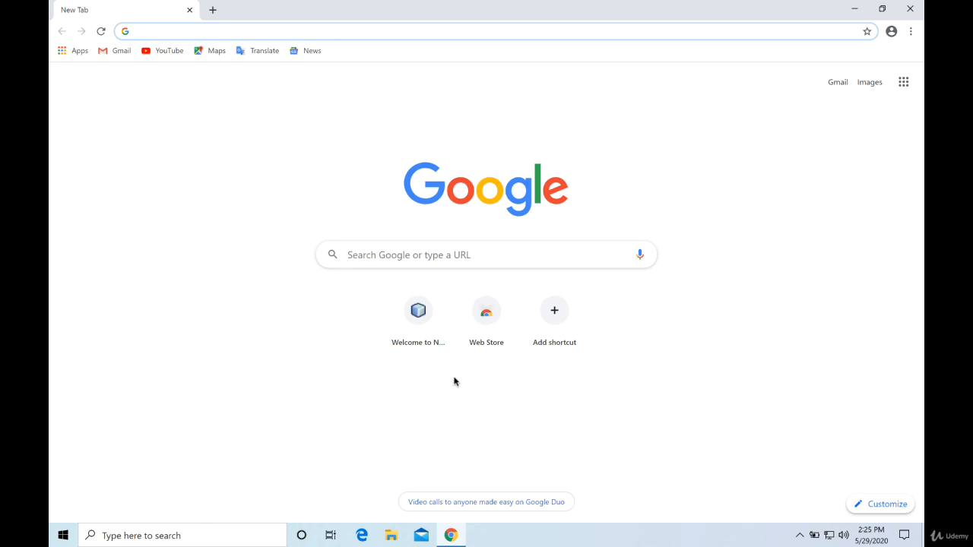
Search the web for "download intellij" and open the JetBrains IntelliJ IDEA download page, dismissing its cookie notice.
type("download ")
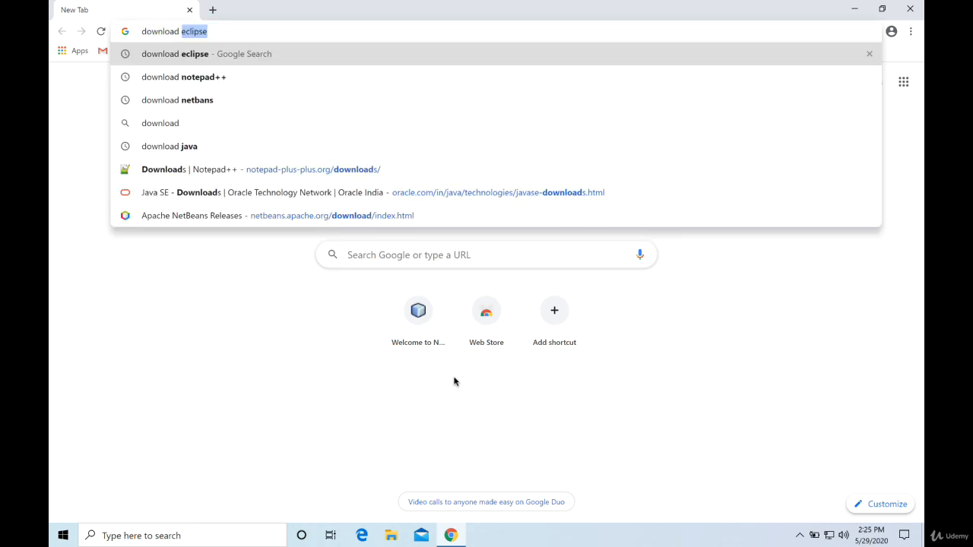
type("intellij")
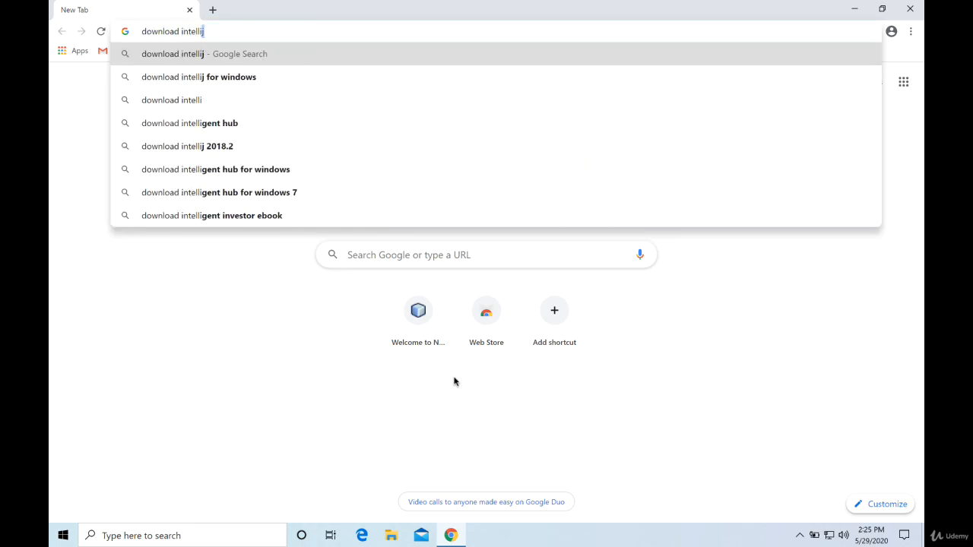
key("Return")
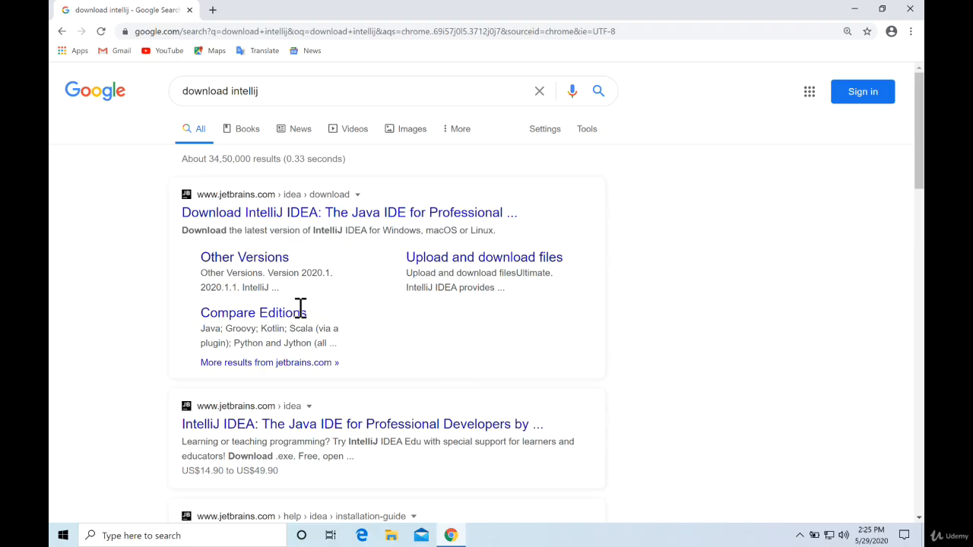
left_click(254, 212)
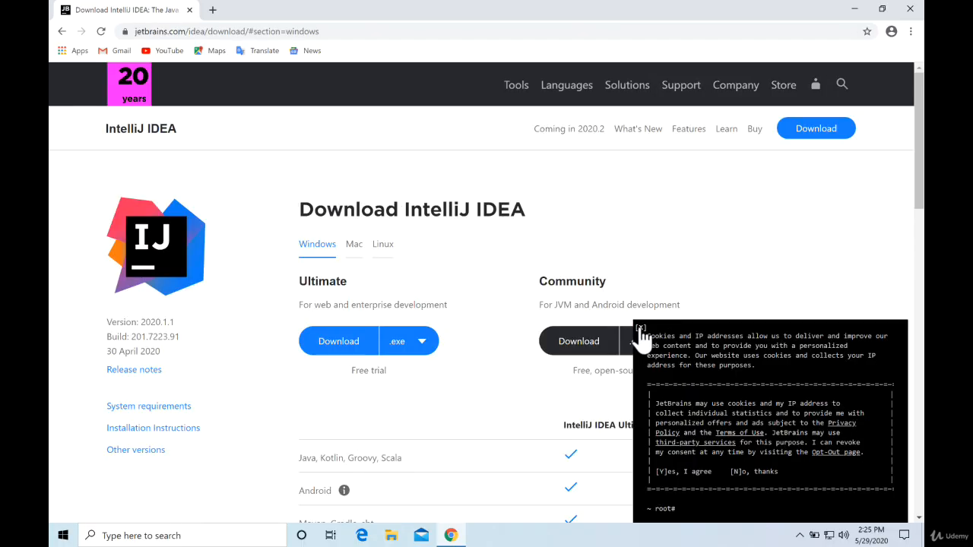
left_click(640, 329)
Compare the Ultimate and Community editions, and download the Windows .exe installer of IntelliJ IDEA Community.
scroll(752, 272, "down", 1)
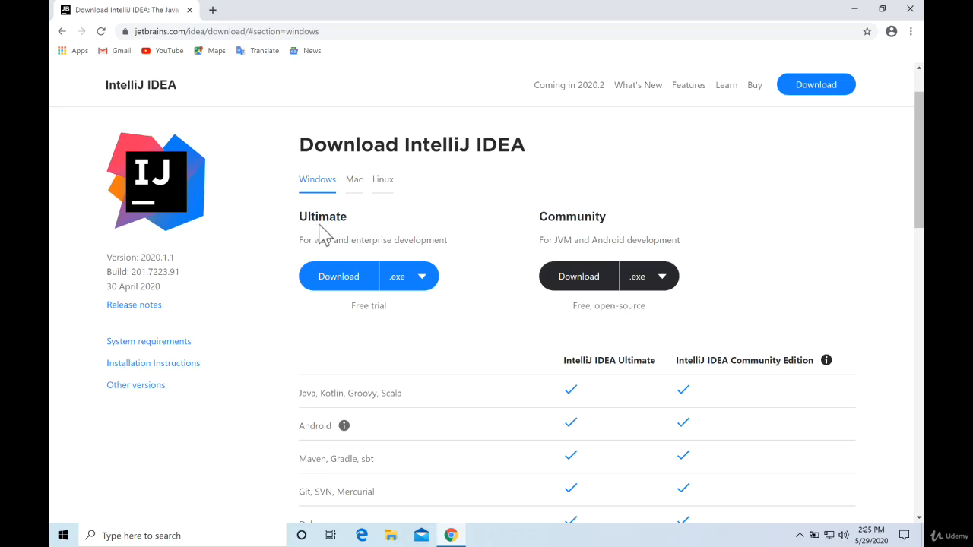
scroll(469, 335, "down", 1)
scroll(469, 335, "down", 4)
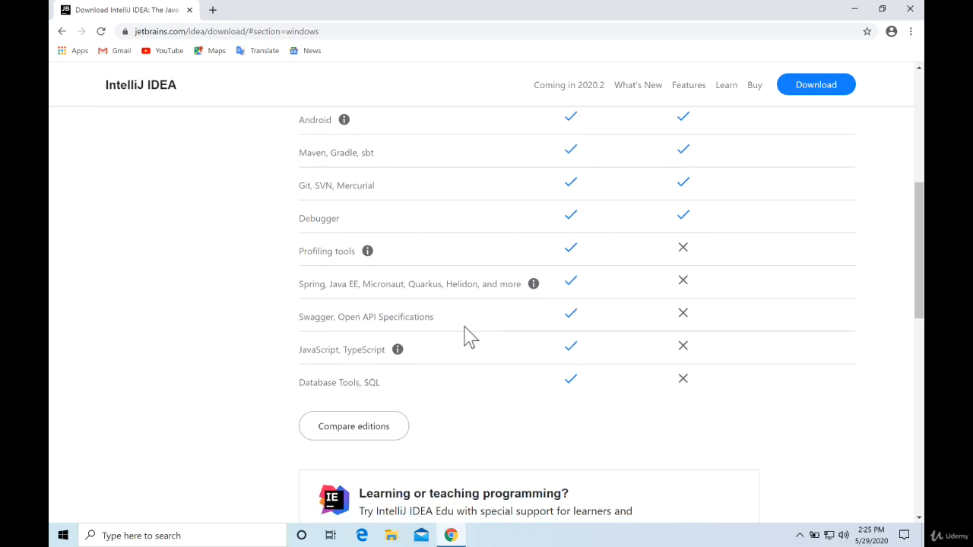
scroll(506, 256, "up", 3)
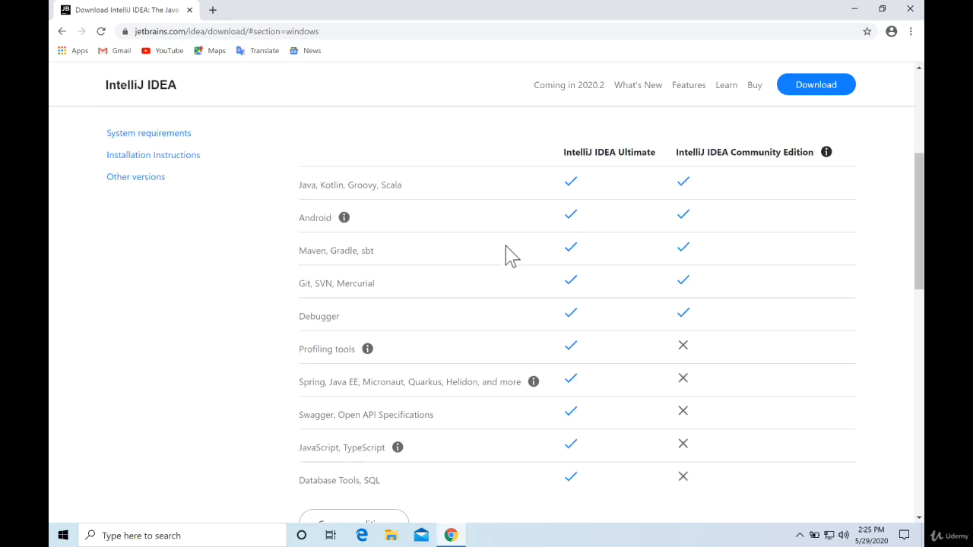
scroll(507, 262, "up", 1)
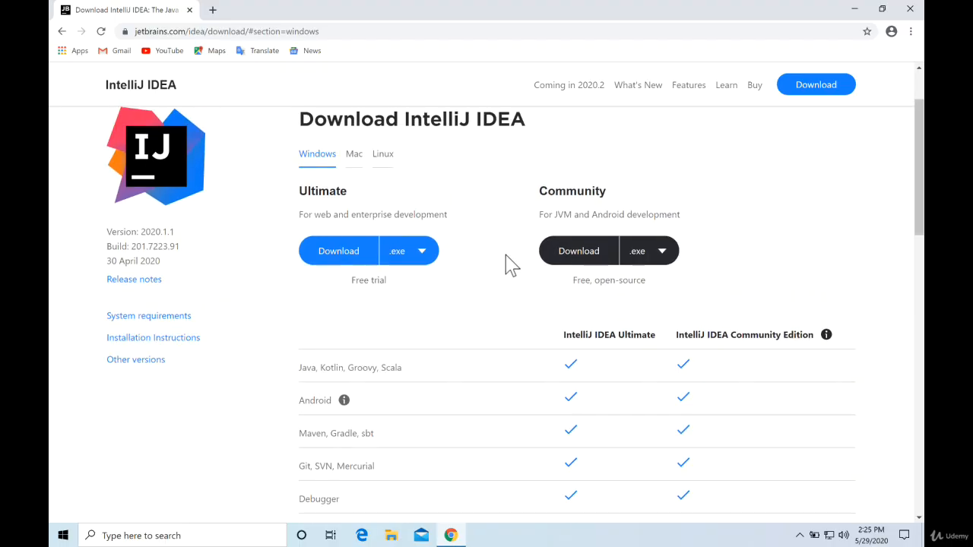
left_click(575, 266)
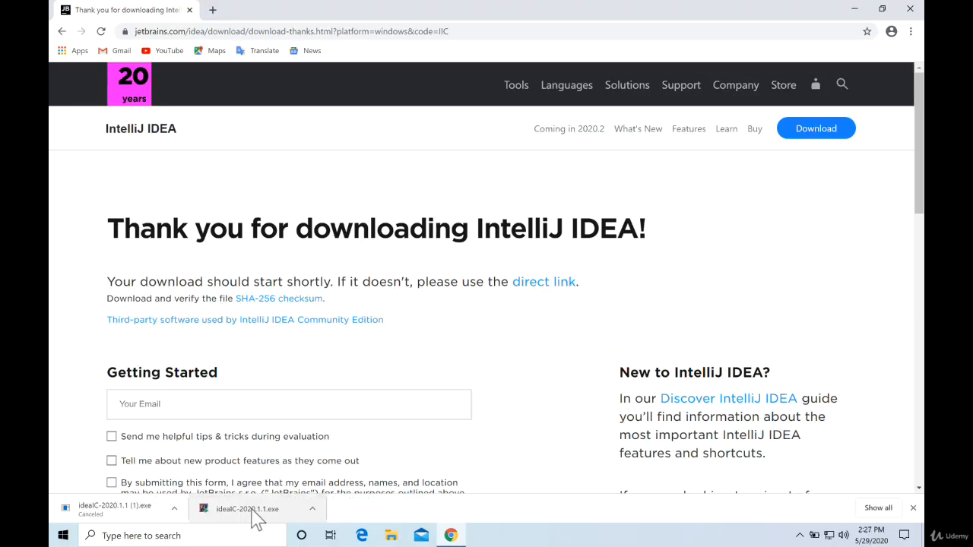
Run the downloaded ideaIC-2020.1.1.exe installer with permission to change the device, and accept the default destination folder.
left_click(254, 512)
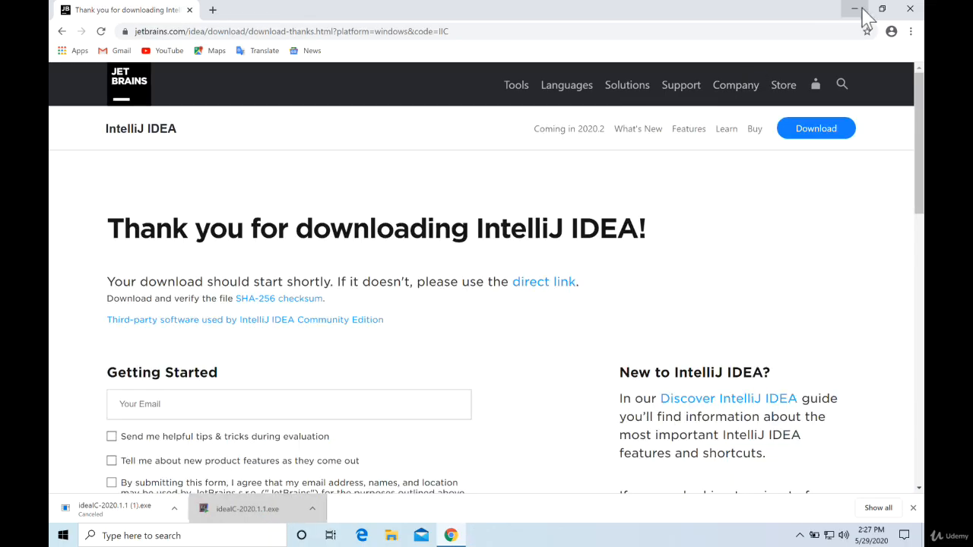
left_click(855, 9)
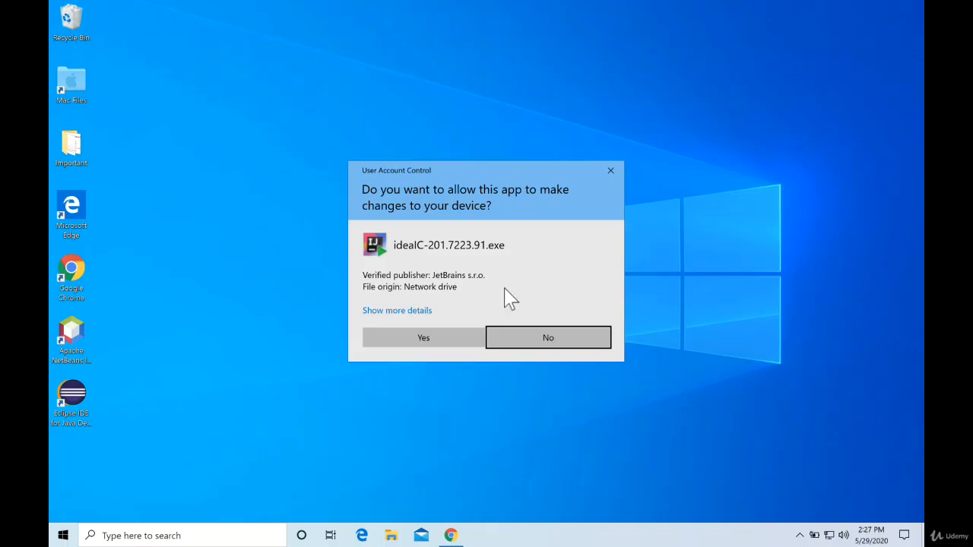
left_click(425, 339)
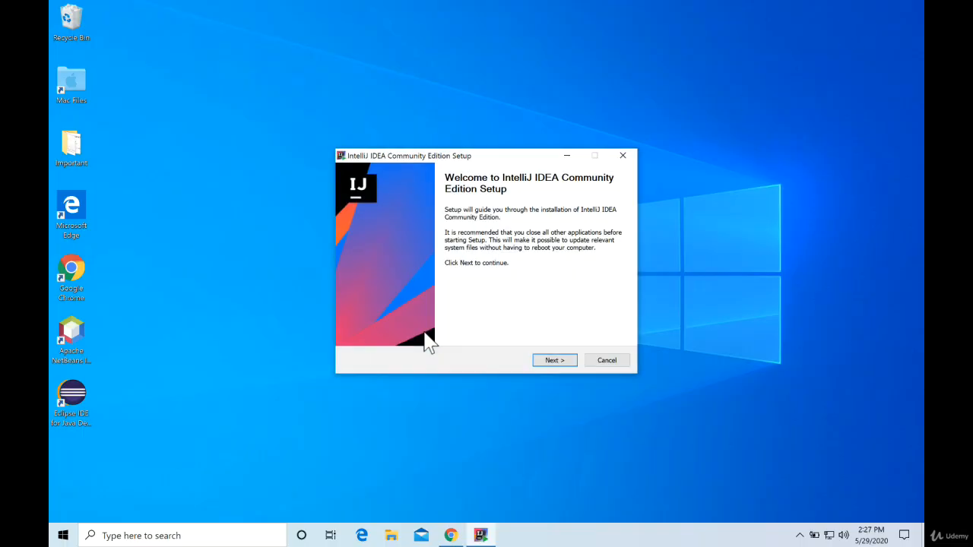
left_click(554, 360)
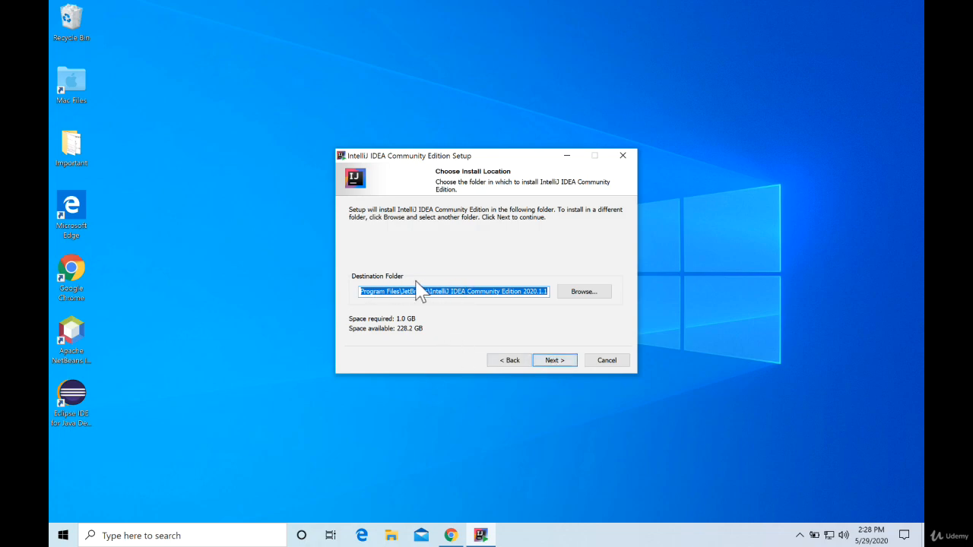
left_click(564, 360)
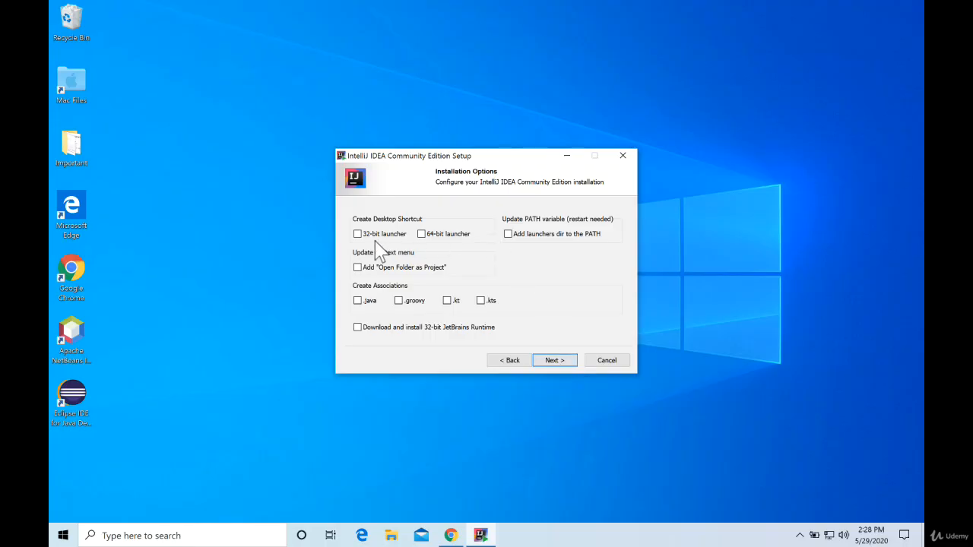
Install with a 64-bit launcher desktop shortcut, the .java association and the JetBrains Start Menu folder, and finish the setup.
left_click(423, 234)
left_click(357, 301)
left_click(559, 362)
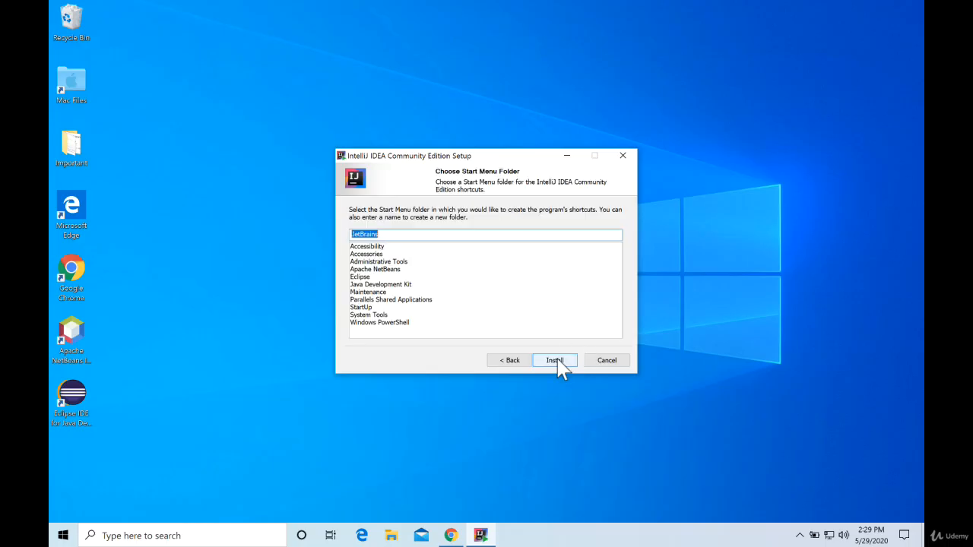
left_click(558, 362)
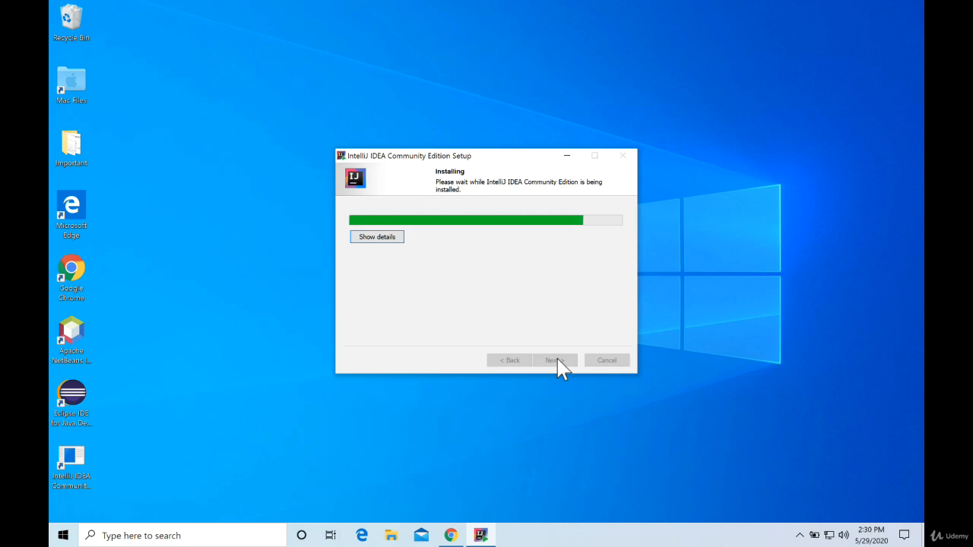
left_click(556, 360)
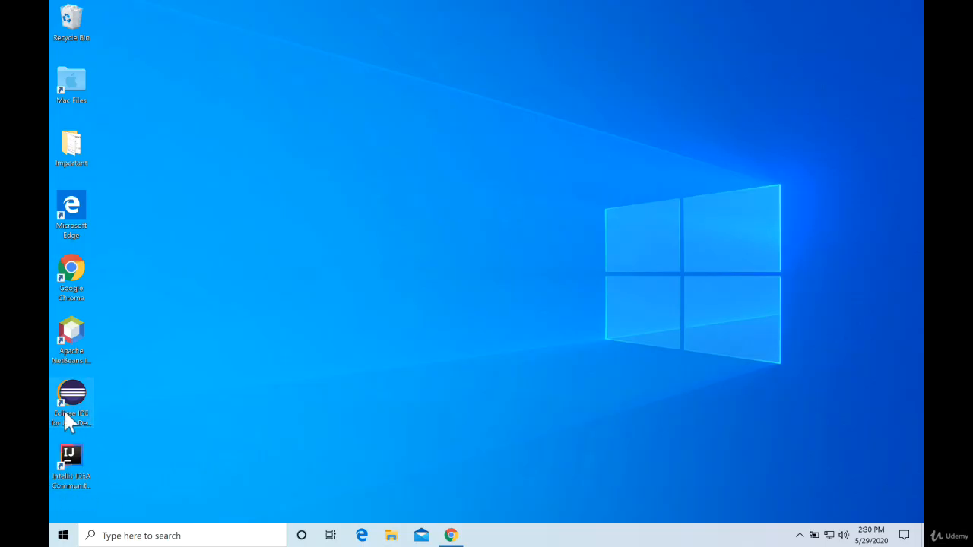
Launch IntelliJ IDEA Community Edition from the desktop, accepting the user agreement and declining to send anonymous statistics.
double_click(73, 455)
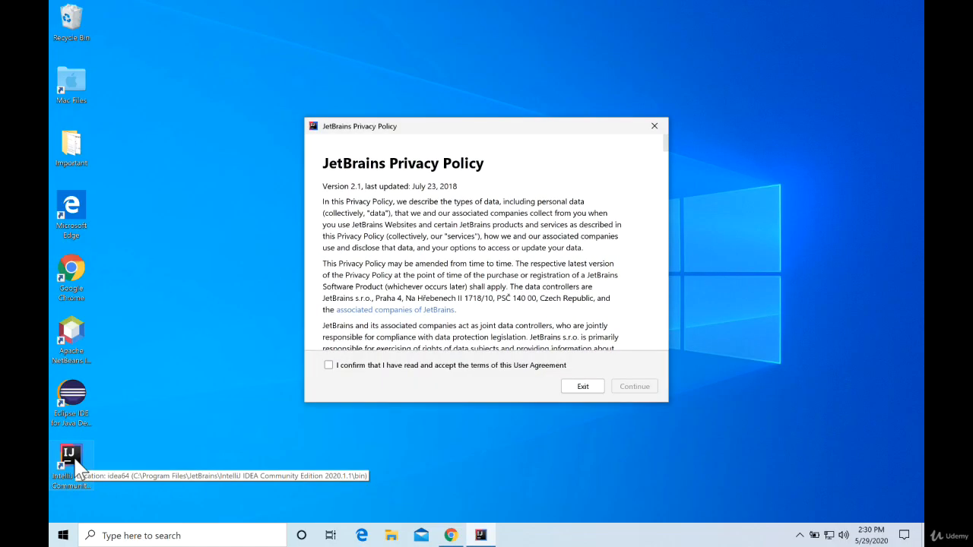
left_click(328, 365)
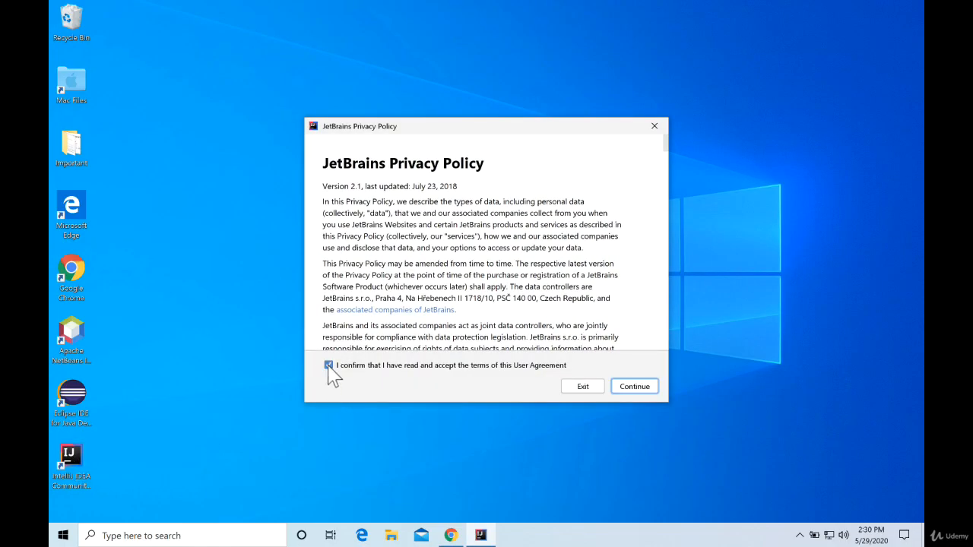
left_click(633, 389)
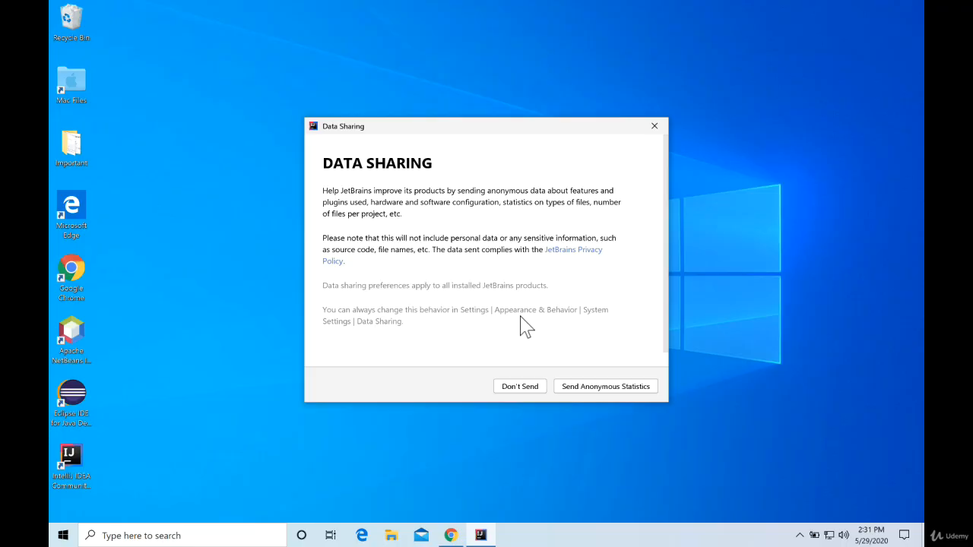
left_click(528, 388)
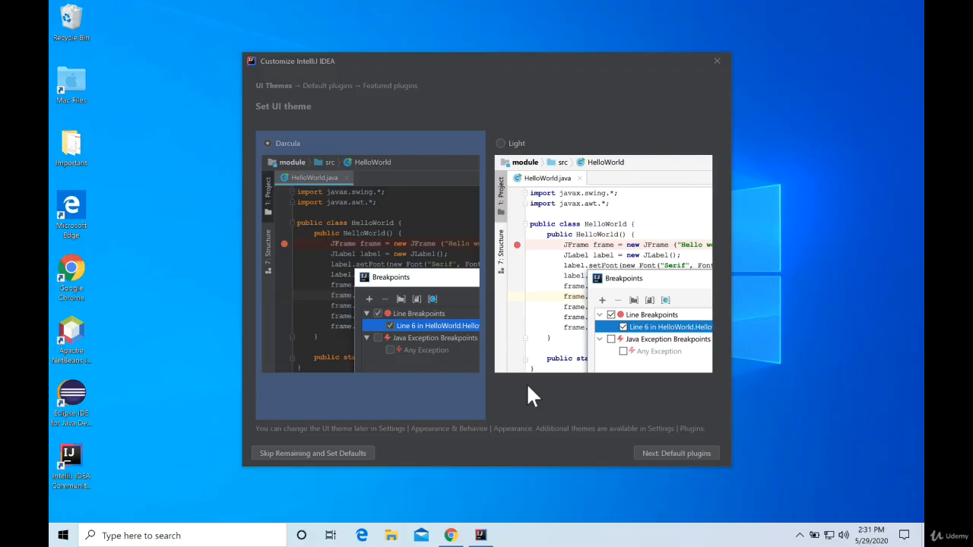
Preview the Light theme but choose Darcula, and complete the initial customization with the default plugins and no featured plugins.
left_click(575, 303)
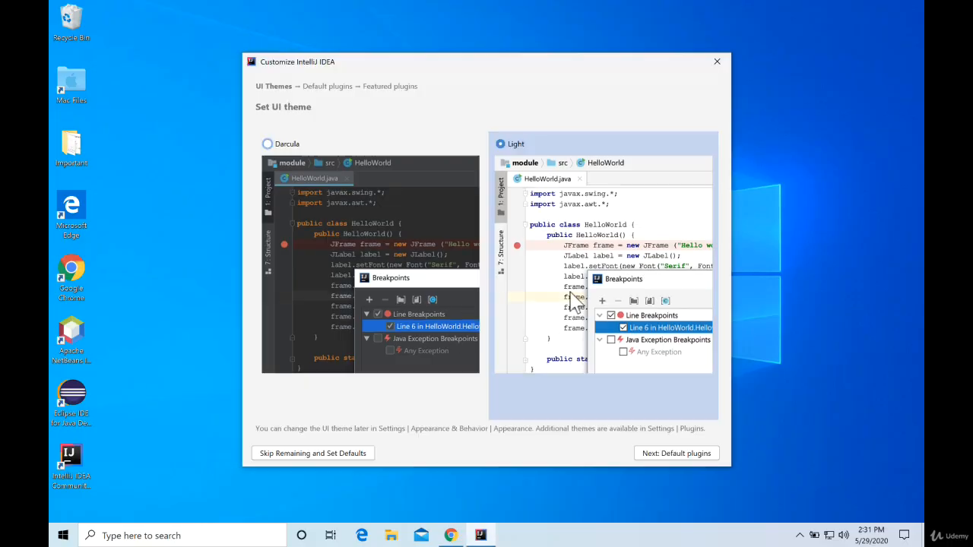
left_click(381, 244)
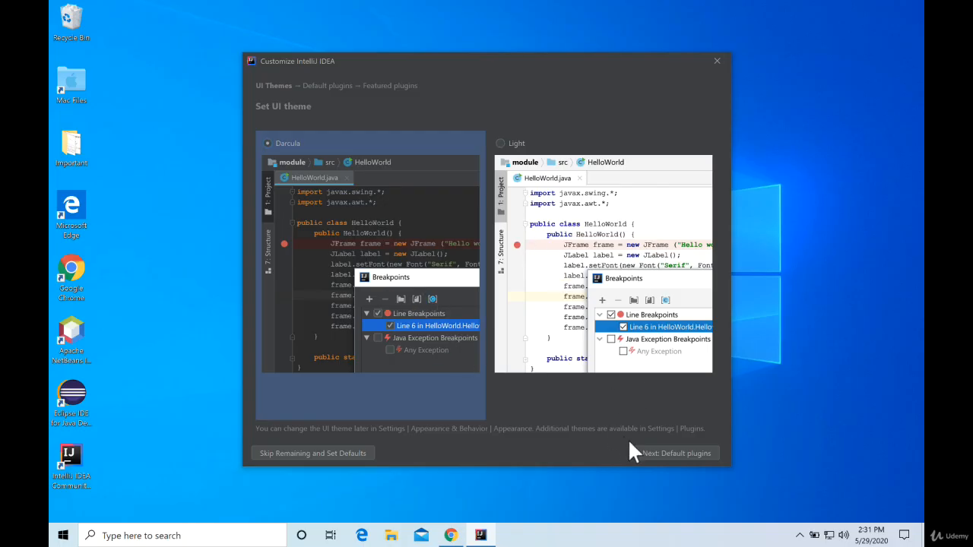
left_click(670, 456)
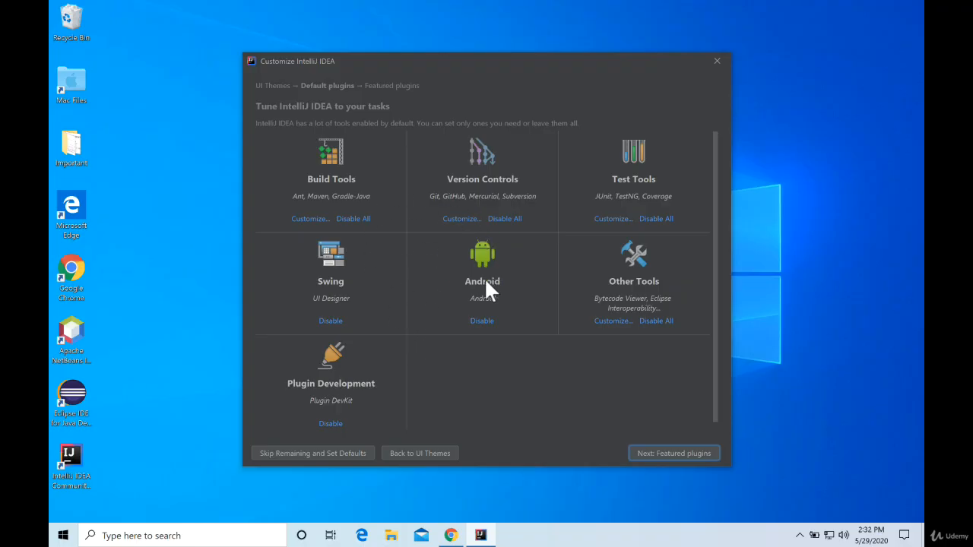
left_click(690, 453)
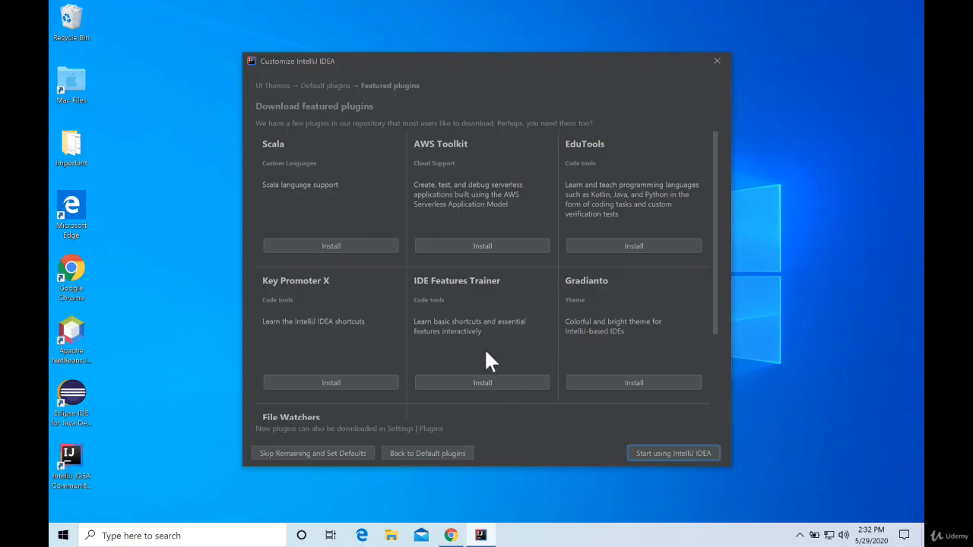
left_click(680, 456)
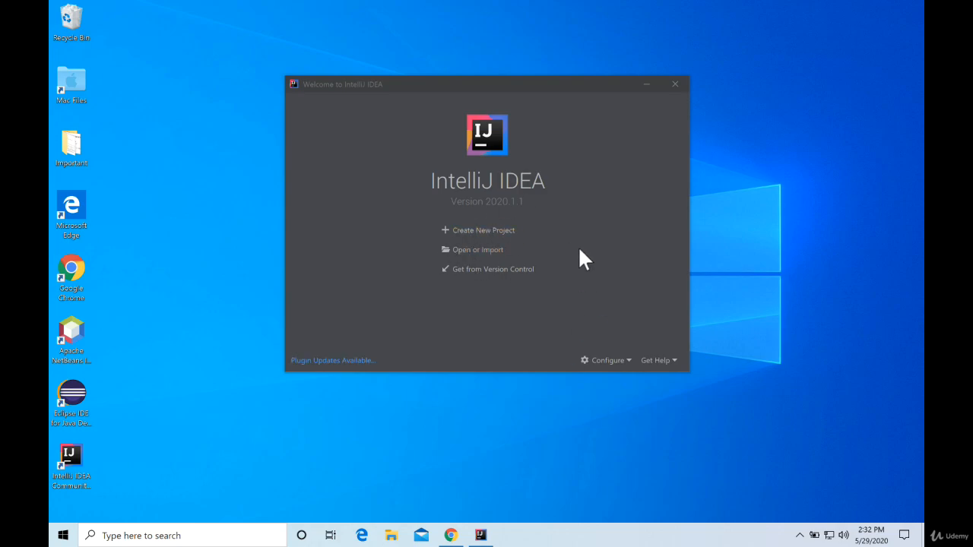
Set the default Project SDK for new projects to 13 (java version "13.0.2") and check its entry under the platform SDKs.
left_click(625, 363)
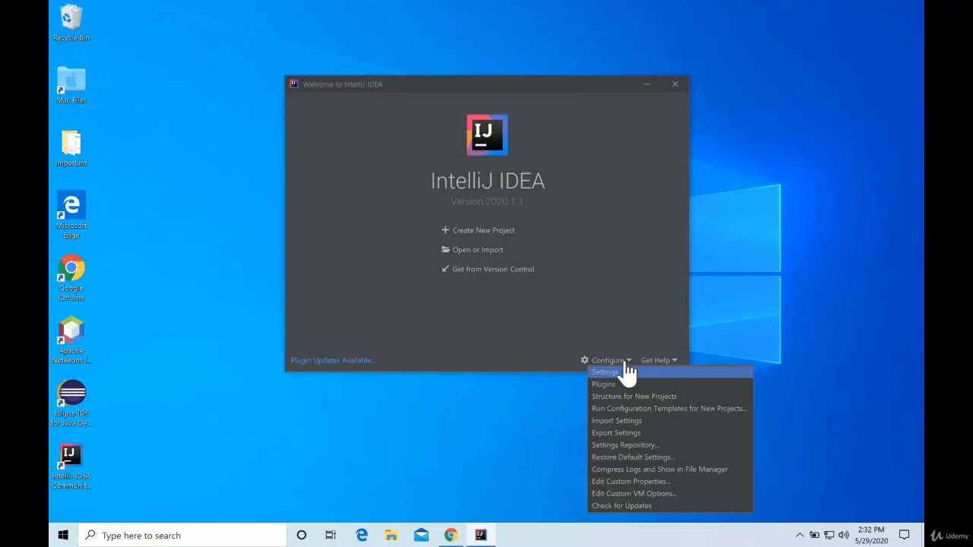
left_click(612, 364)
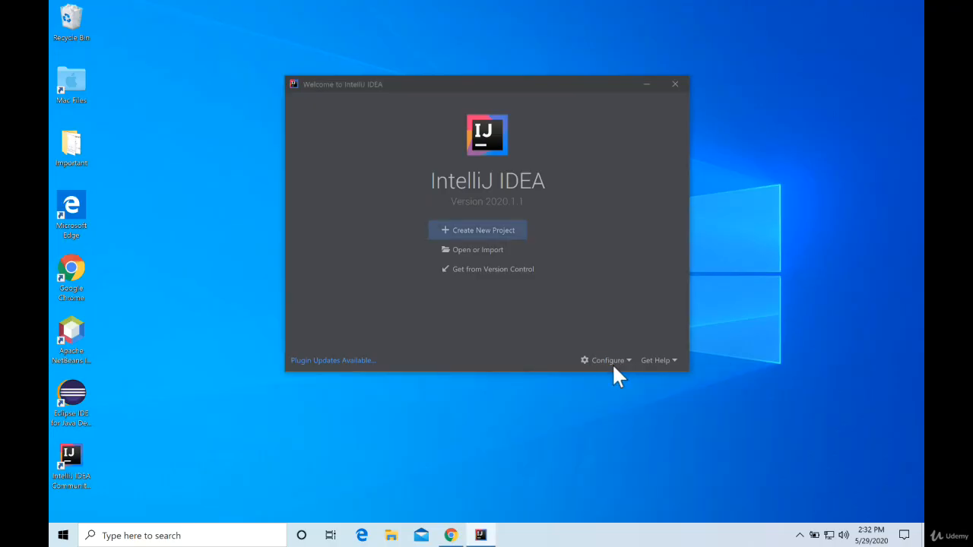
left_click(614, 362)
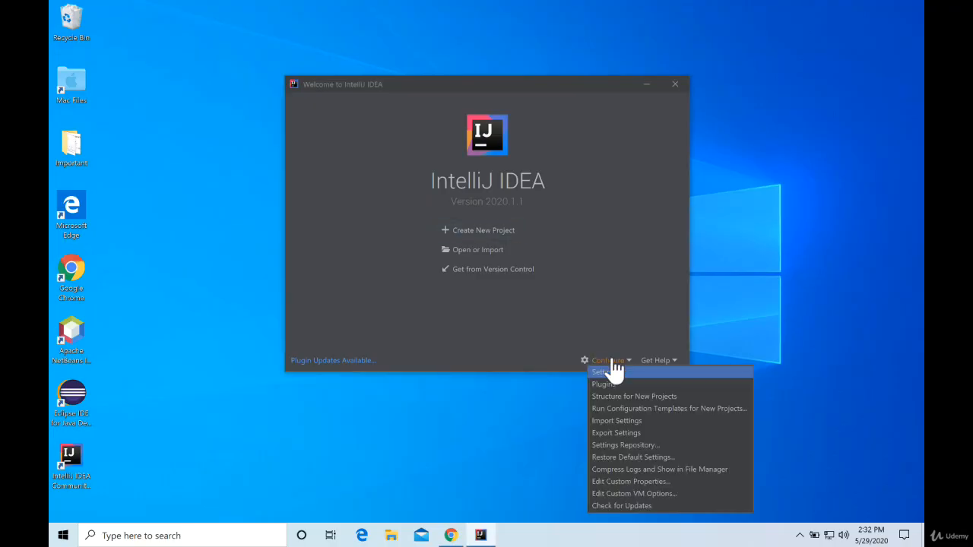
left_click(648, 396)
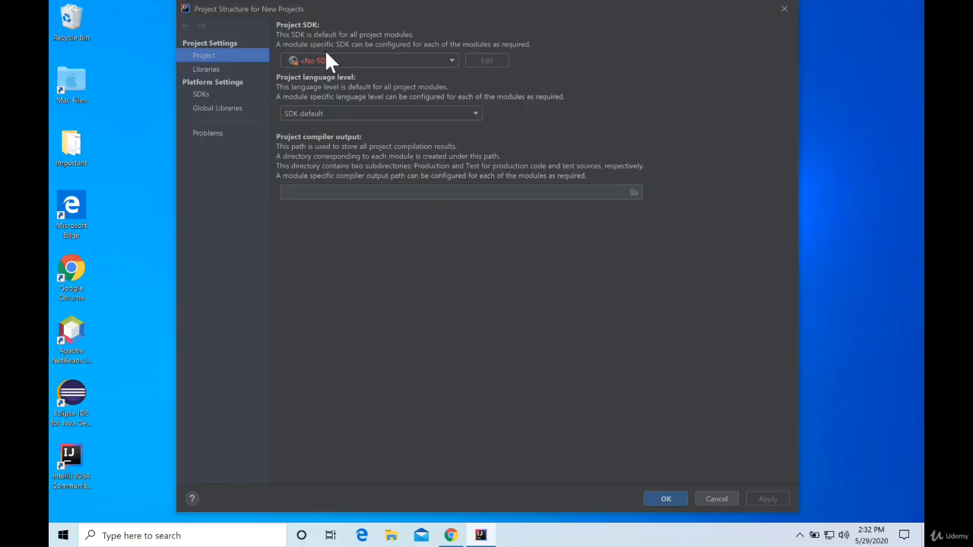
left_click(452, 62)
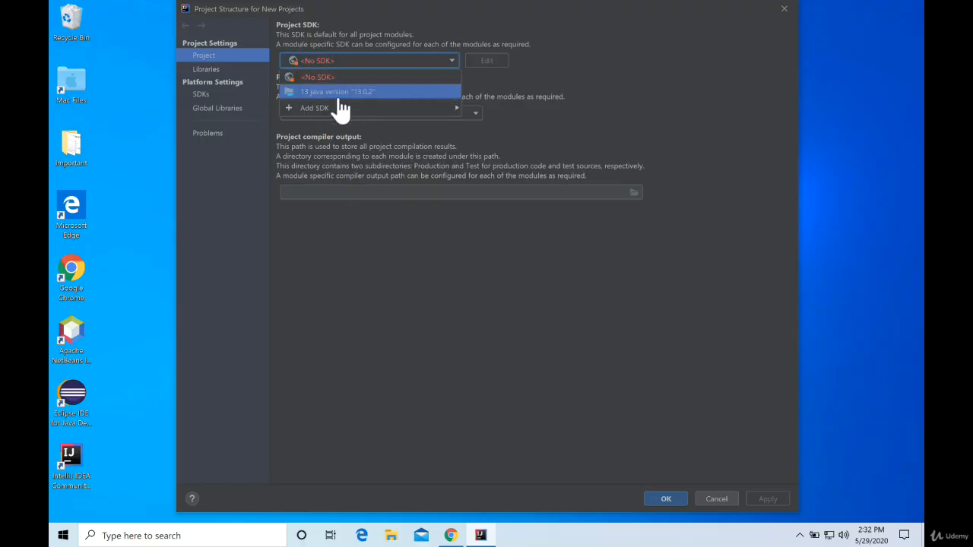
left_click(313, 92)
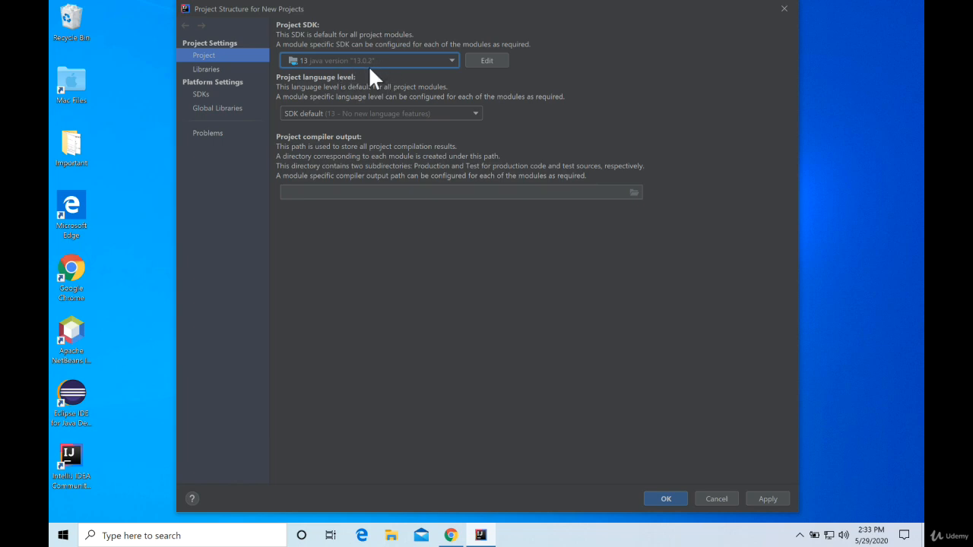
left_click(203, 94)
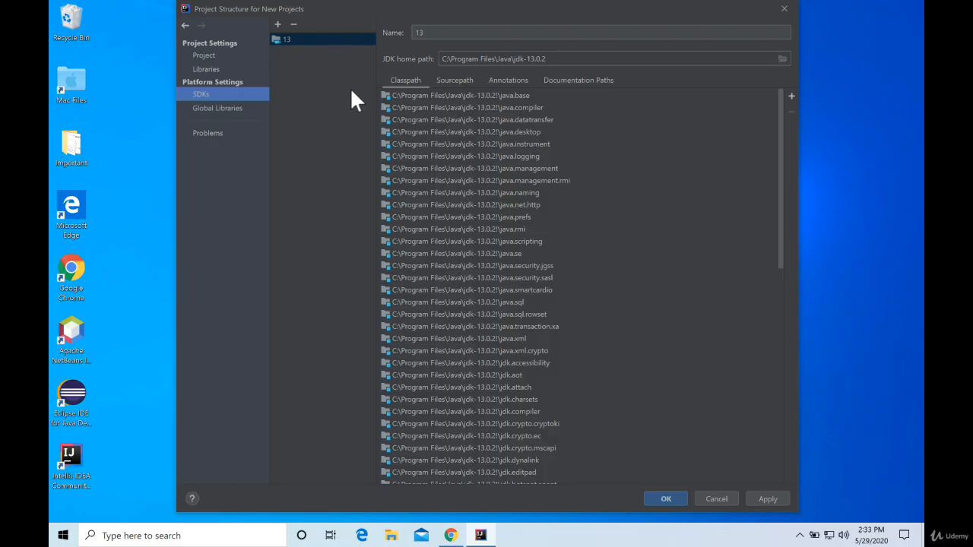
left_click(675, 498)
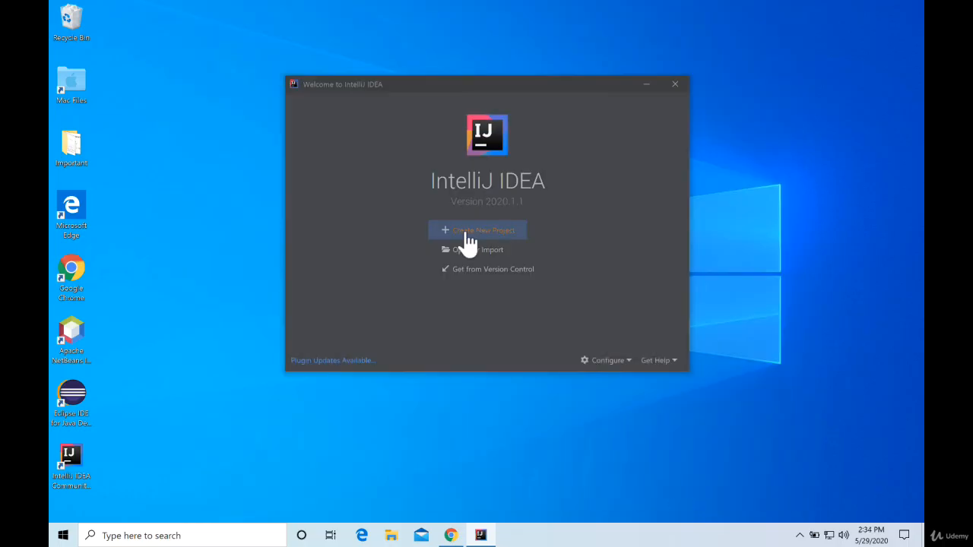
Create a new Java project named MyFirst from the Command Line App template, using SDK 13 and the com.company base package.
left_click(469, 236)
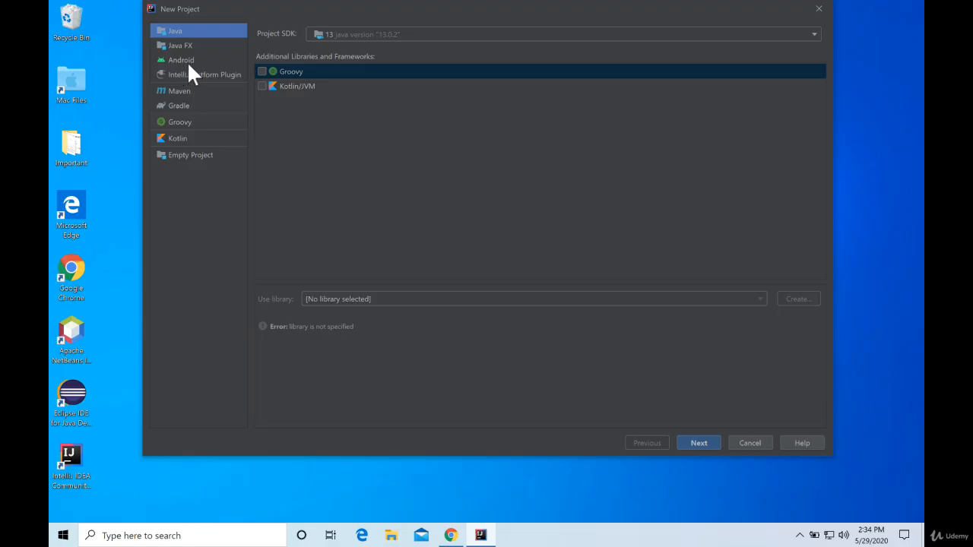
left_click(697, 447)
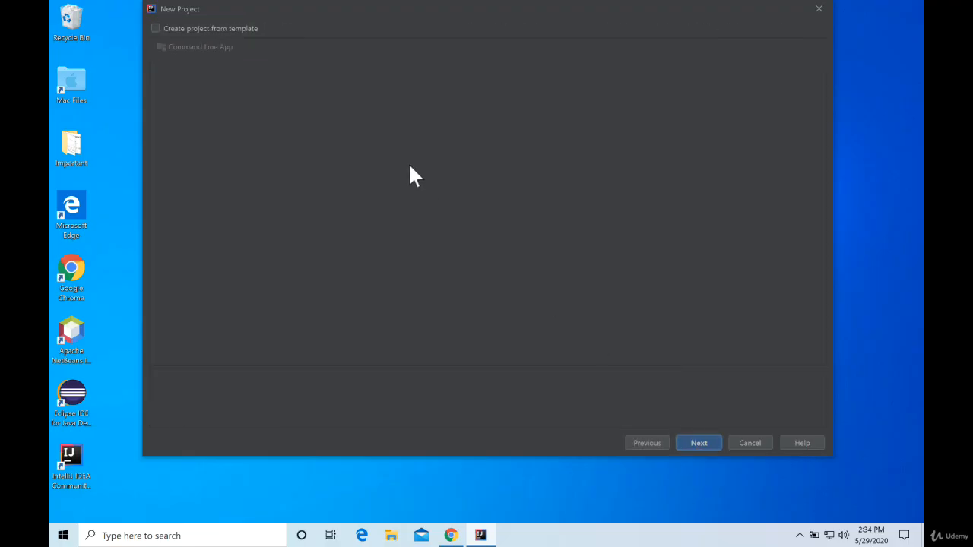
left_click(156, 29)
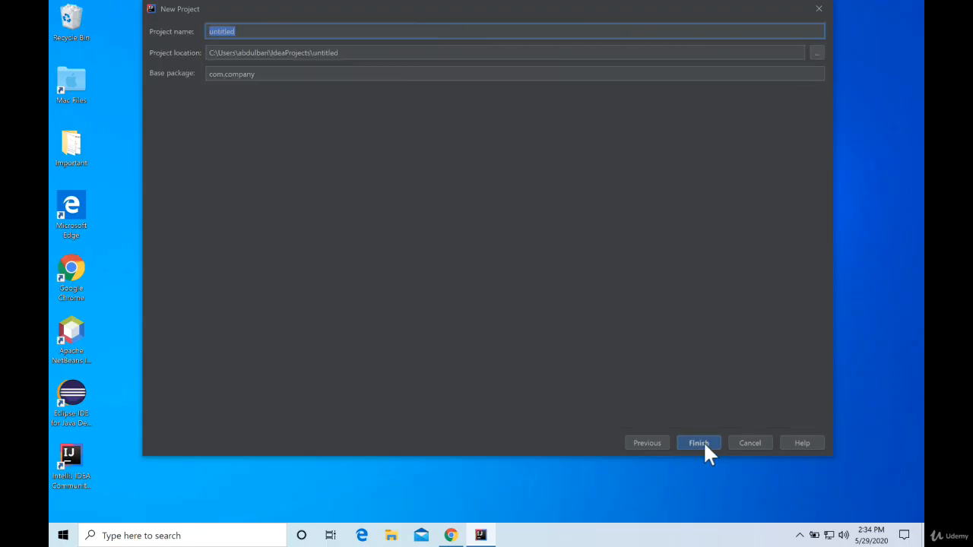
type("MyFirst")
left_click(704, 446)
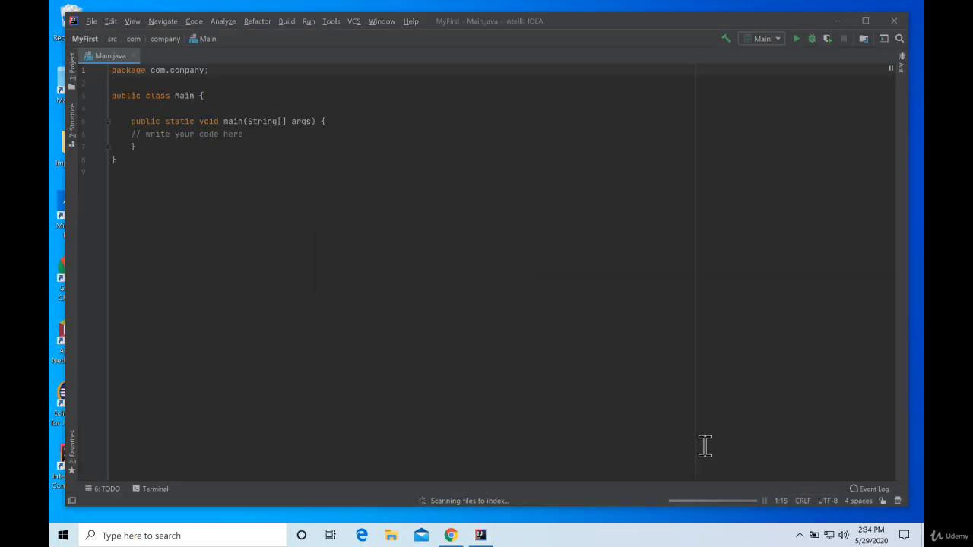
Show the project structure beside Main.java, dismissing the Tip of the Day, and look over the Main class declaration.
left_click(72, 67)
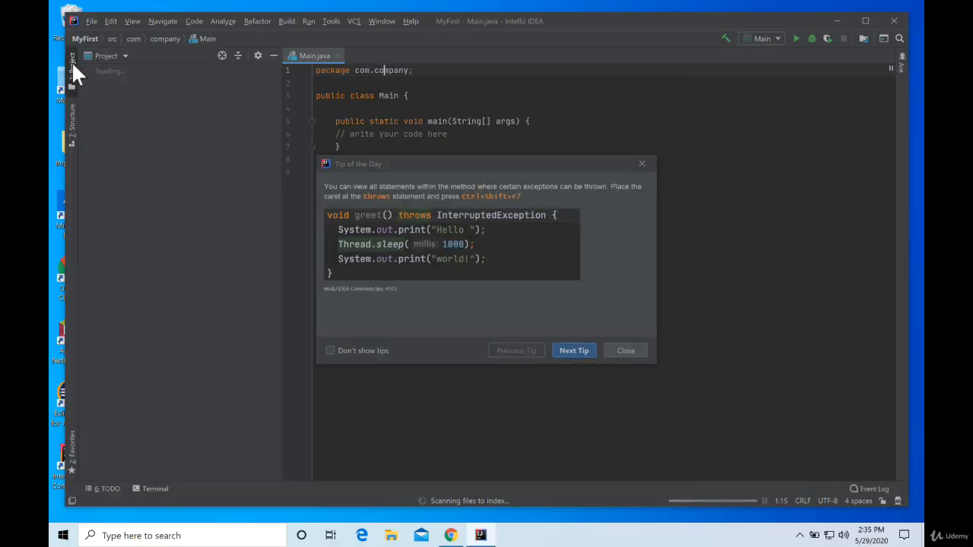
left_click(626, 352)
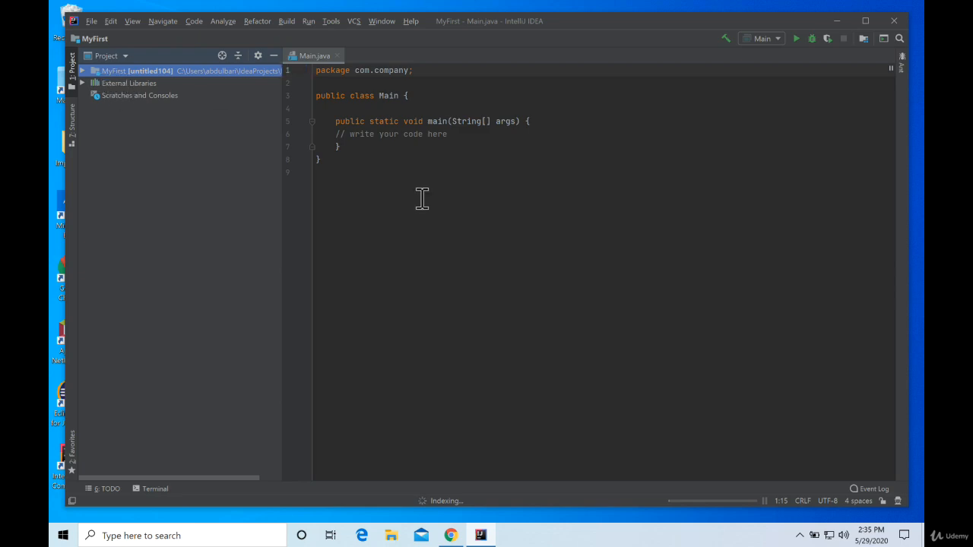
left_click(445, 229)
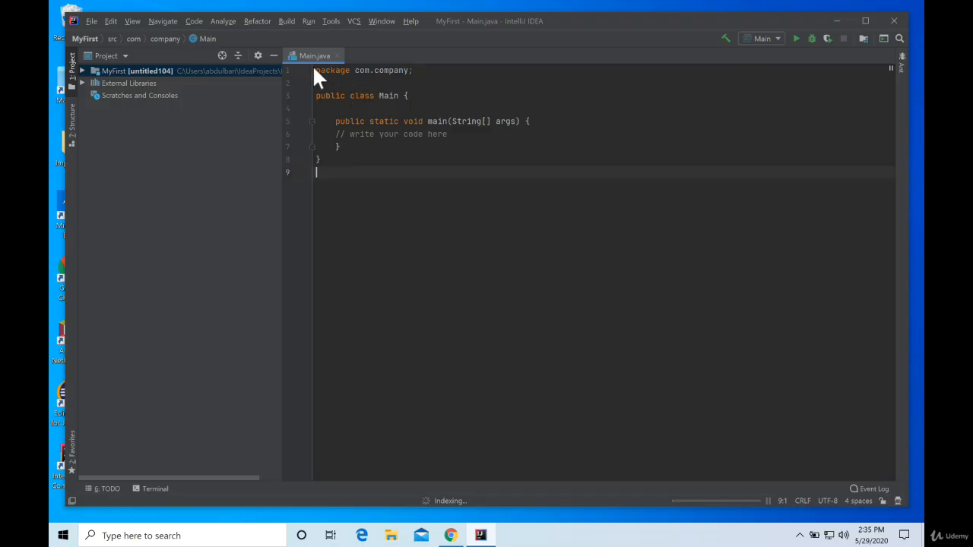
left_click_drag(379, 95, 413, 96)
left_click(384, 110)
Add the statement System.out.println("Hello World"); on a new line at the start of the main method.
left_click(544, 122)
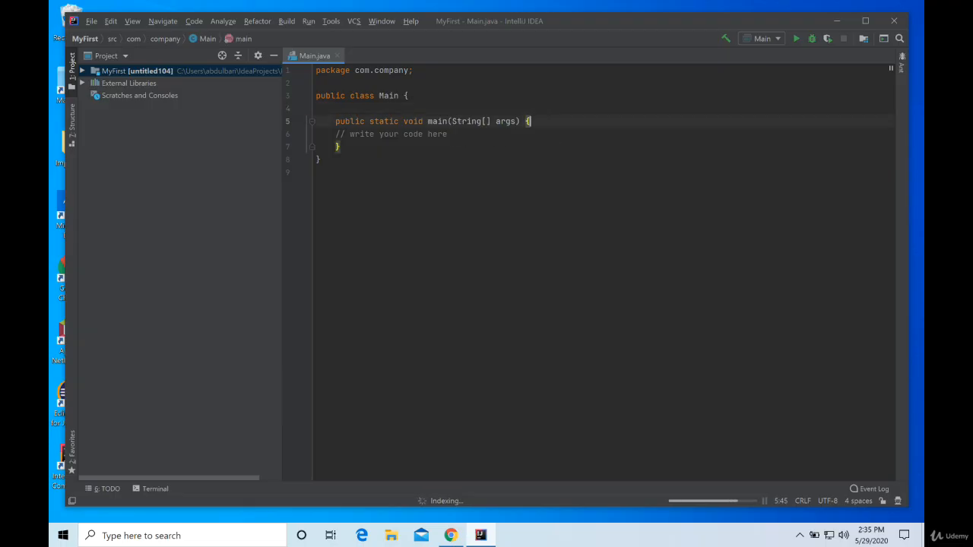
key("Return")
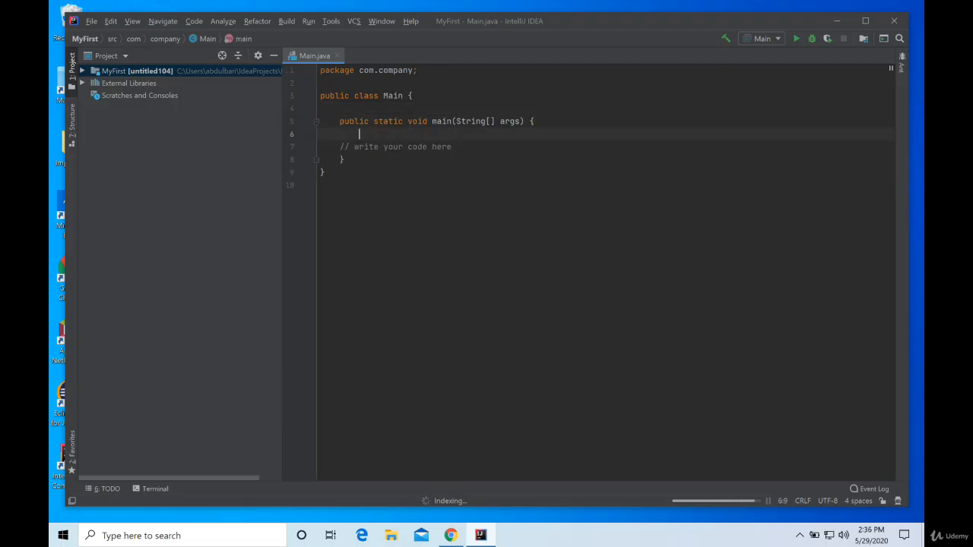
type("System.out.")
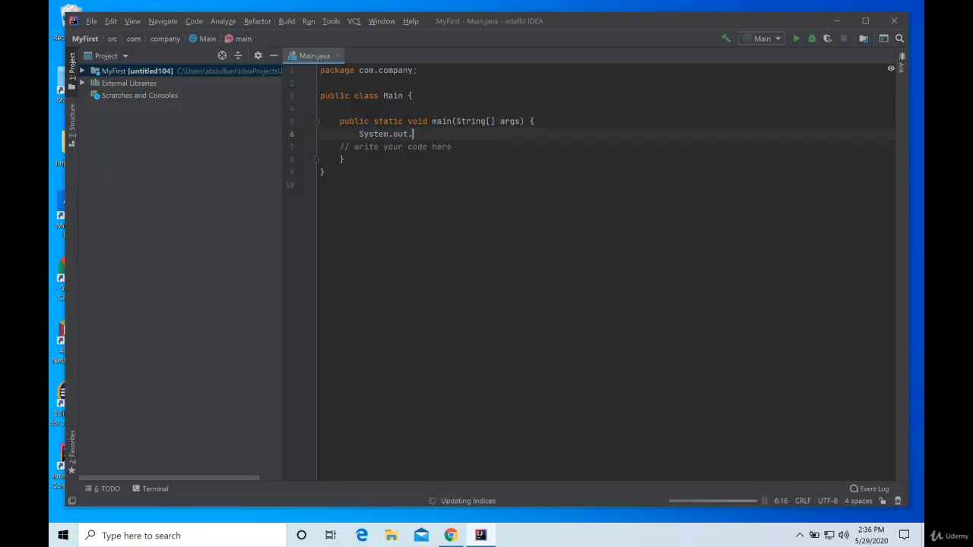
type("println")
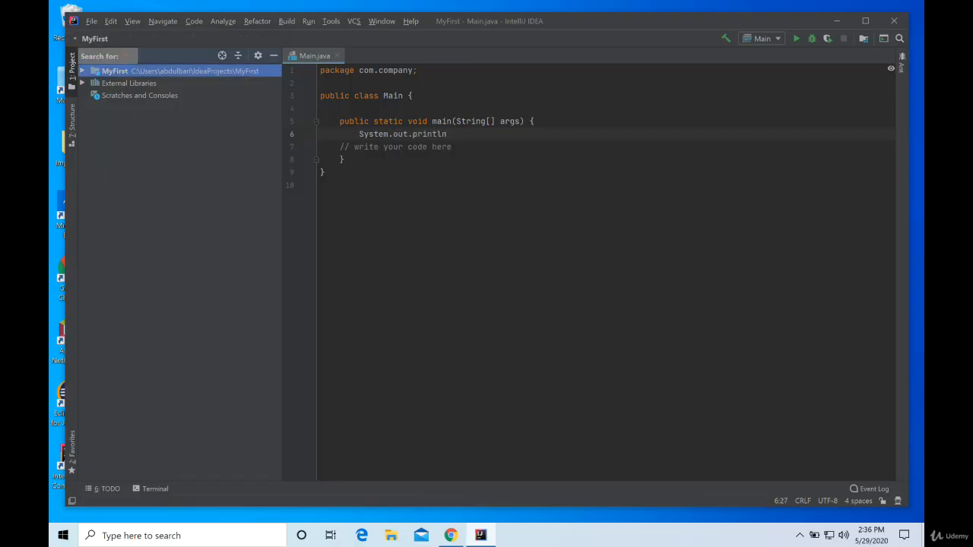
type("Hello World\");")
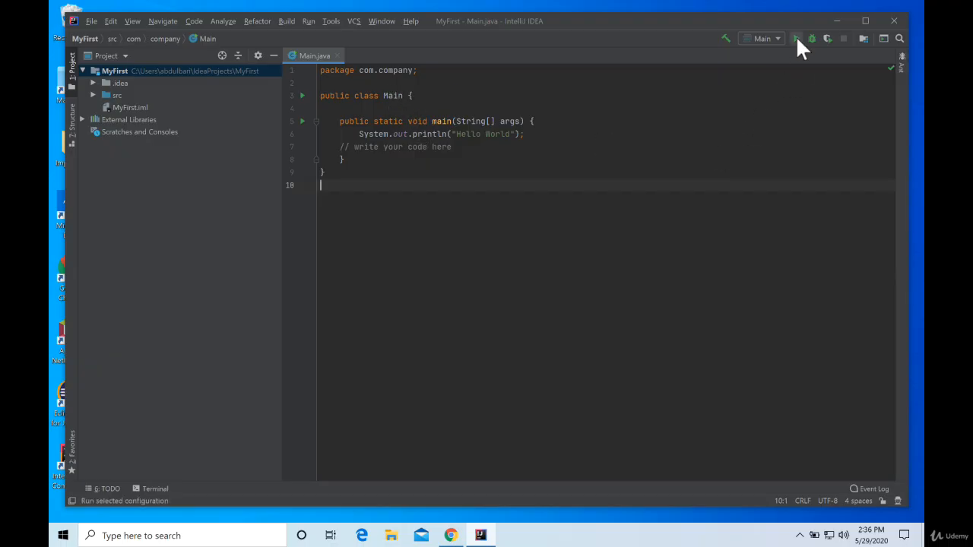
Run the Main configuration and check the program's printed line in the run console.
left_click(796, 39)
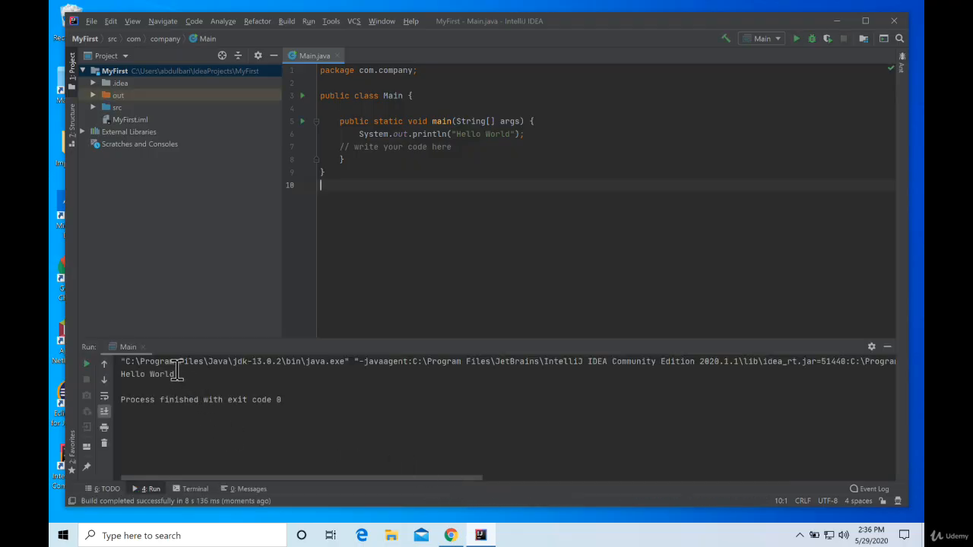
left_click_drag(172, 372, 118, 376)
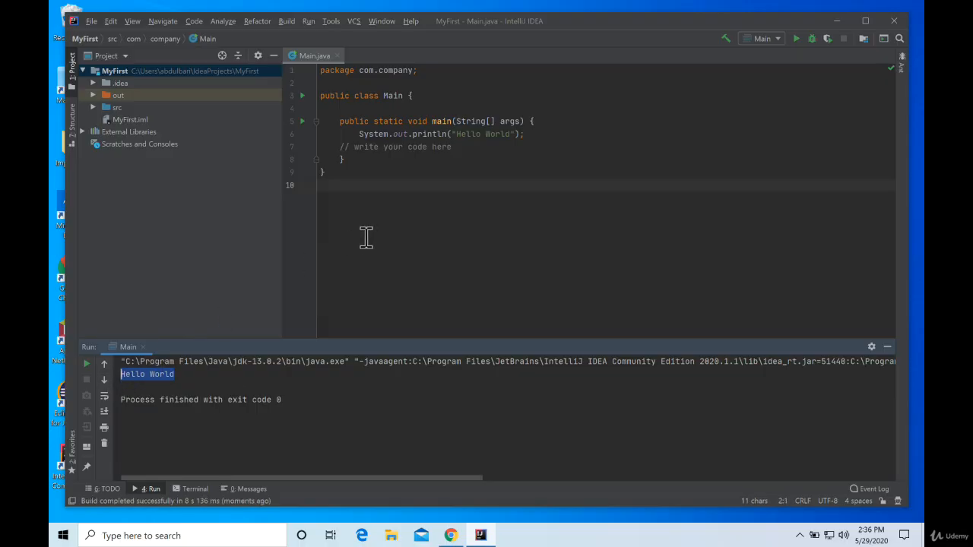
left_click_drag(146, 377, 185, 375)
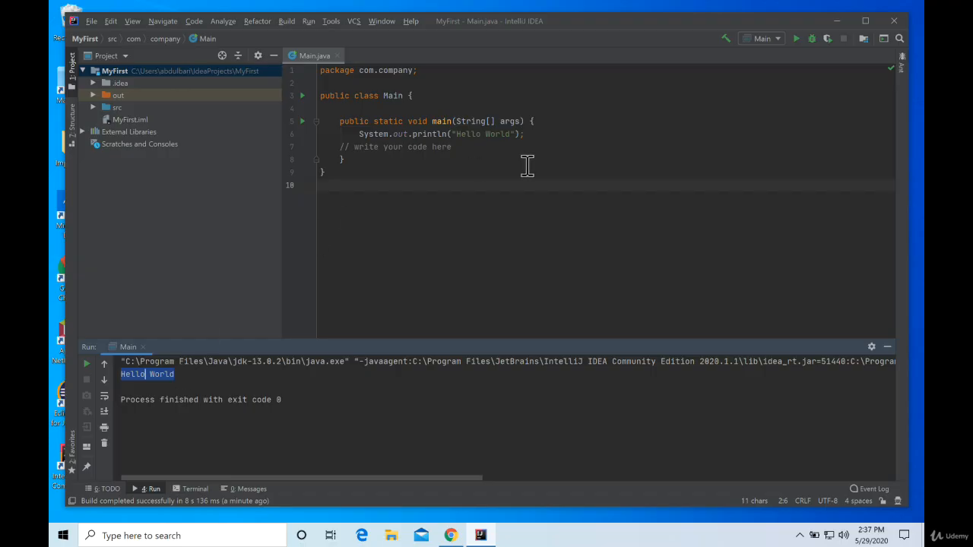